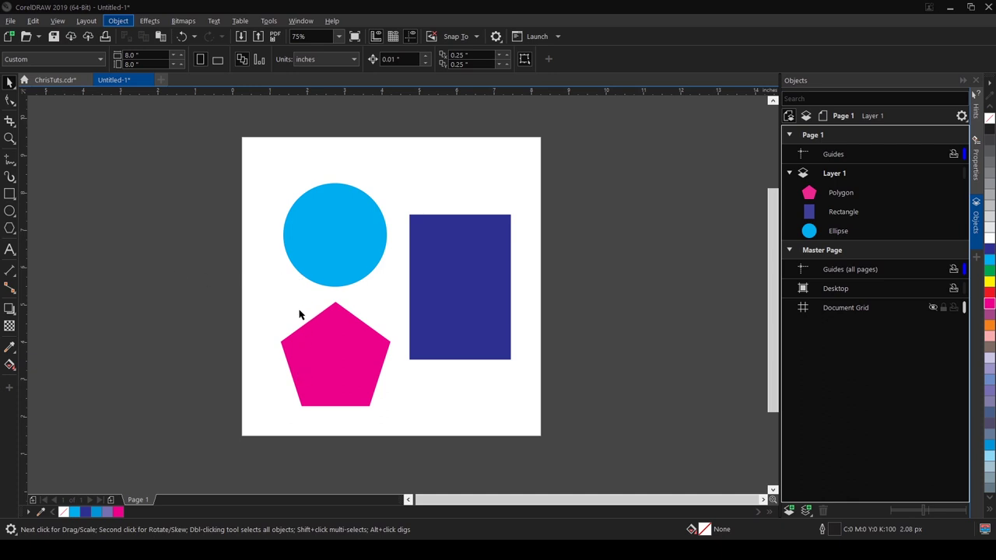
Step: Drag the dark blue rectangle up toward the top of the page
click(329, 229)
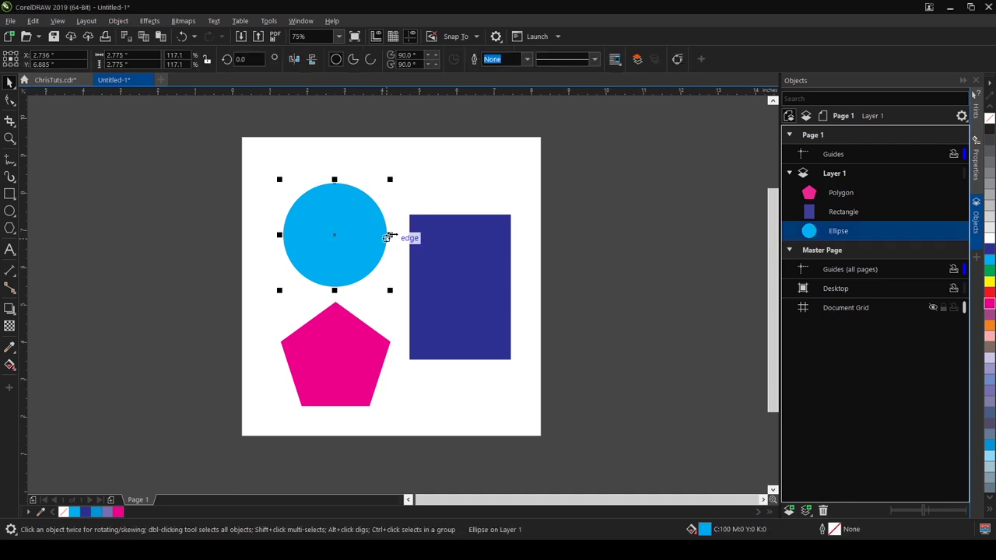
click(477, 236)
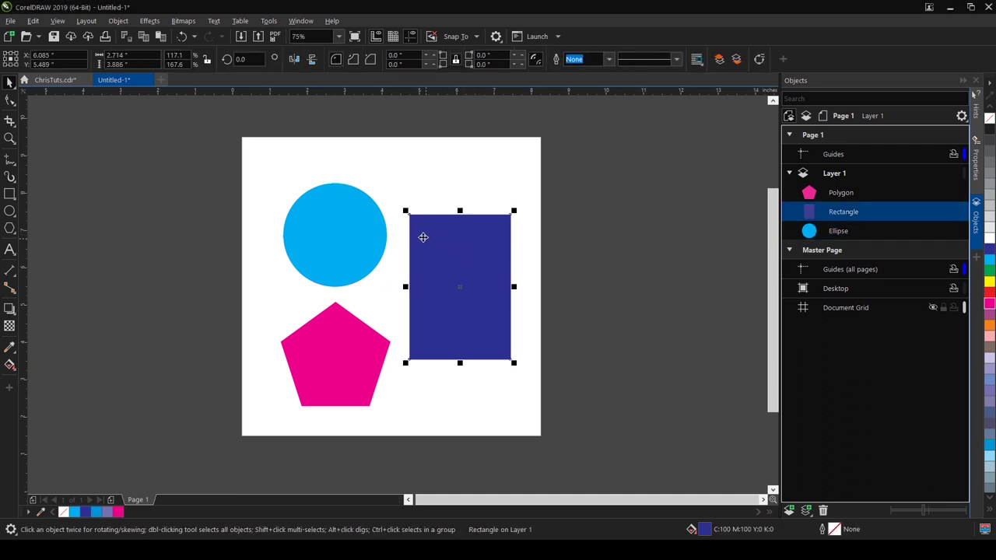
click(351, 161)
click(354, 226)
click(446, 235)
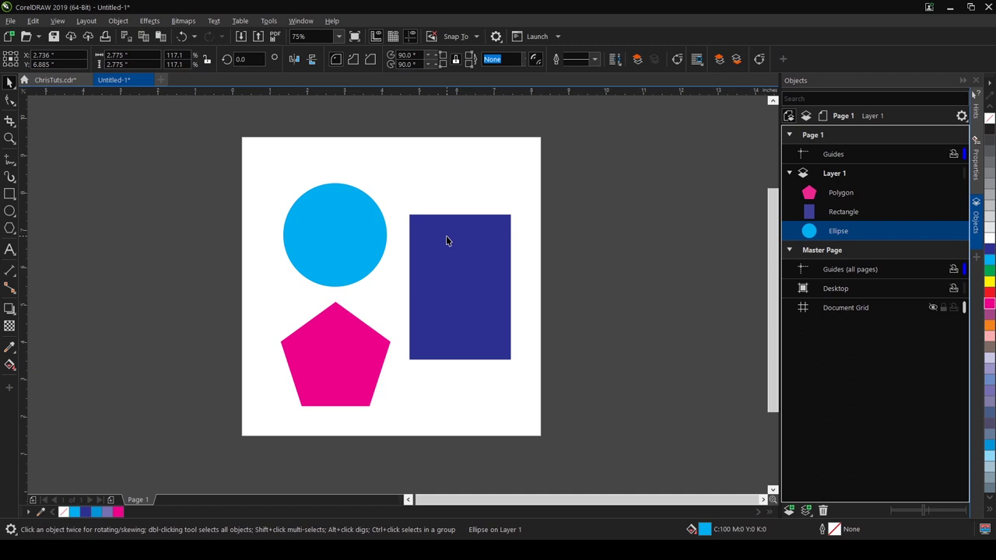
click(325, 224)
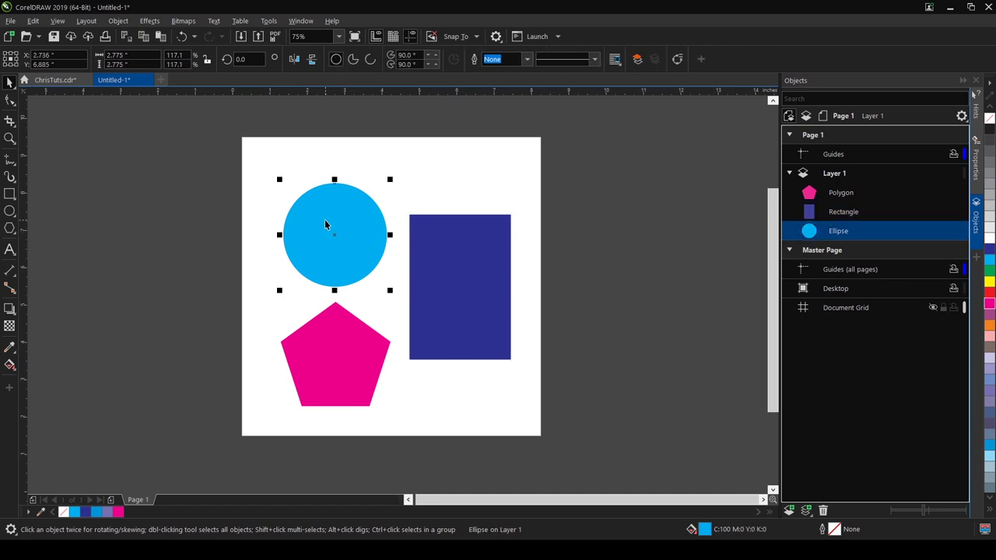
click(422, 243)
drag(457, 270, 457, 215)
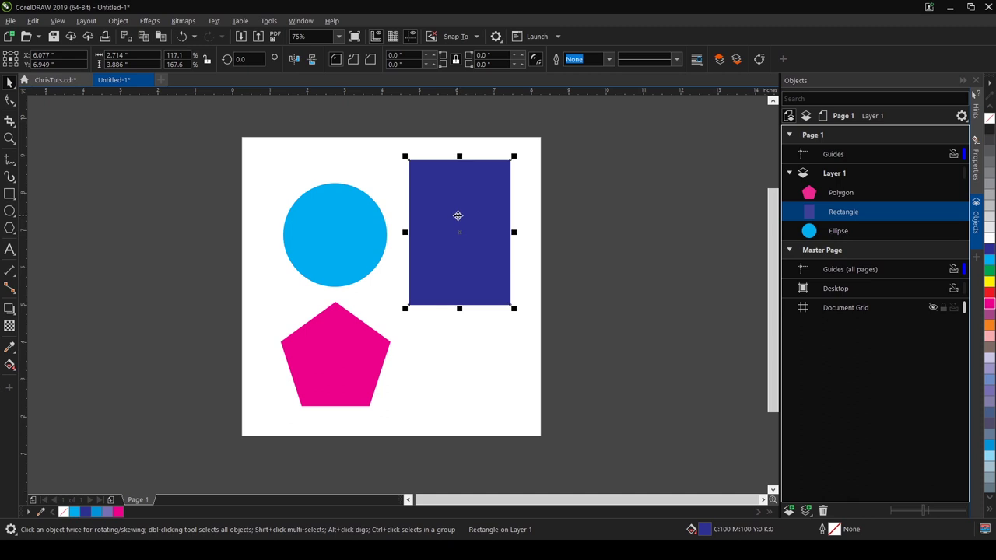
Step: Nudge the light blue circle slightly up-left, then shift the rectangle up-left over it
click(370, 154)
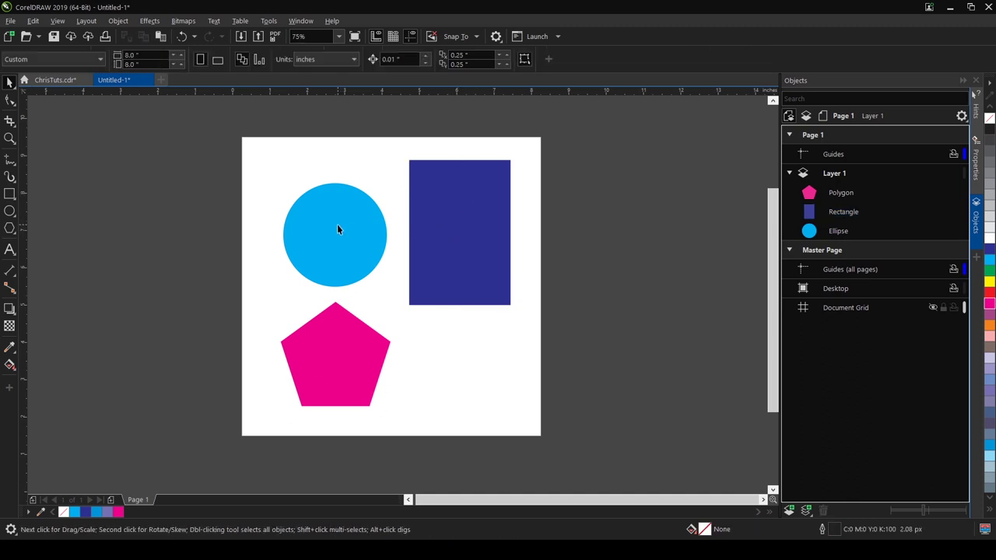
mouse_move(342, 224)
mouse_down()
mouse_move(304, 215)
mouse_move(348, 226)
mouse_up()
click(453, 189)
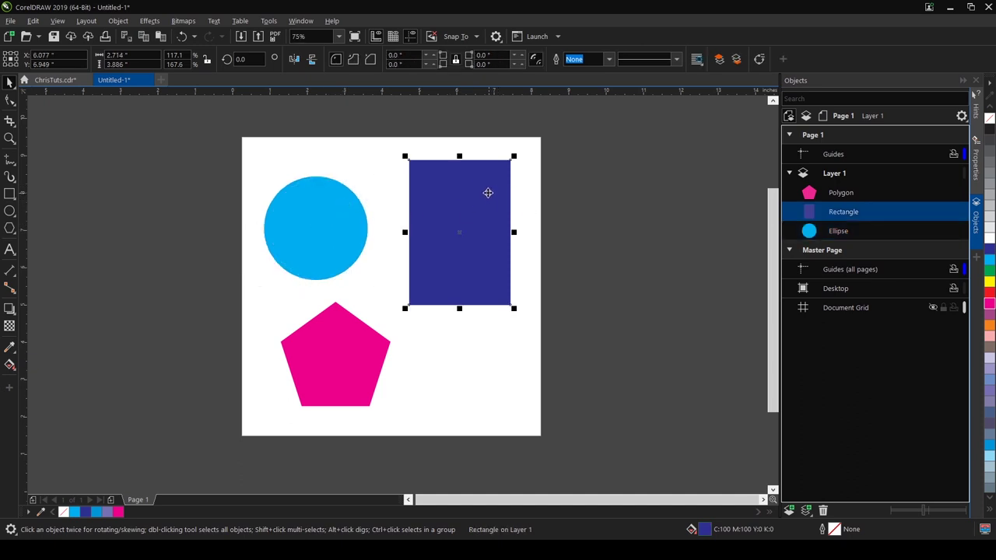
drag(487, 191, 387, 209)
Step: Shift circle and rectangle right to overlap, nudge the circle up-right, then select both
shift+click(306, 218)
drag(306, 218, 359, 233)
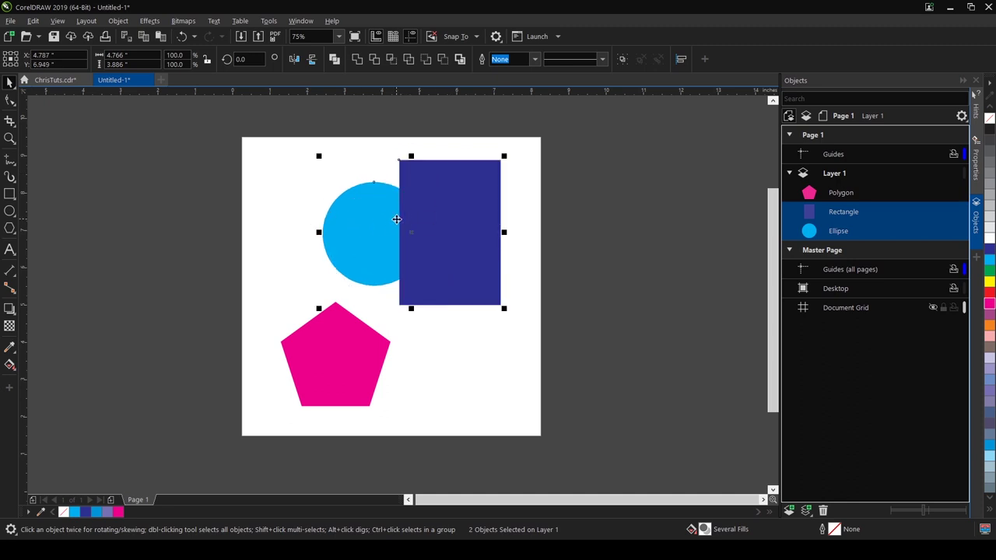
click(375, 152)
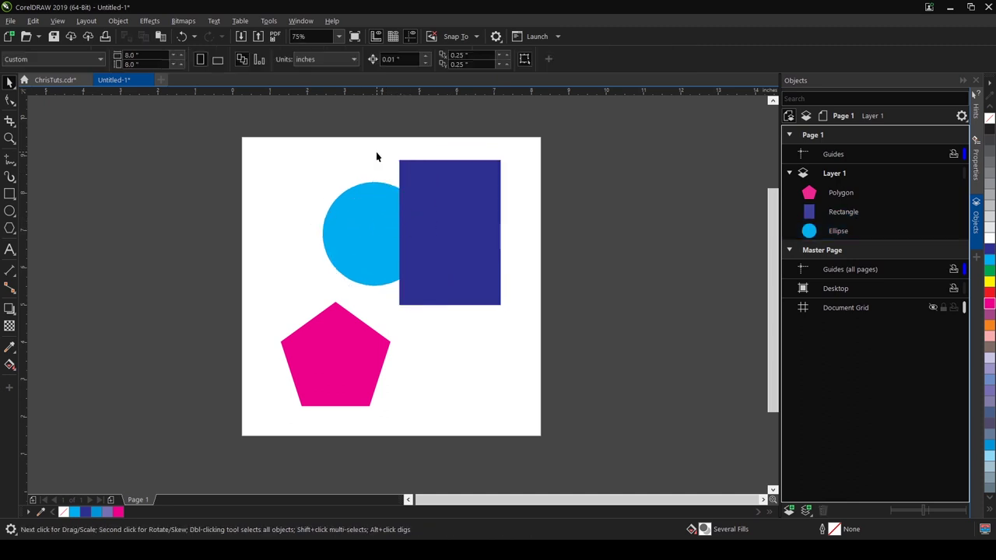
click(361, 213)
click(350, 150)
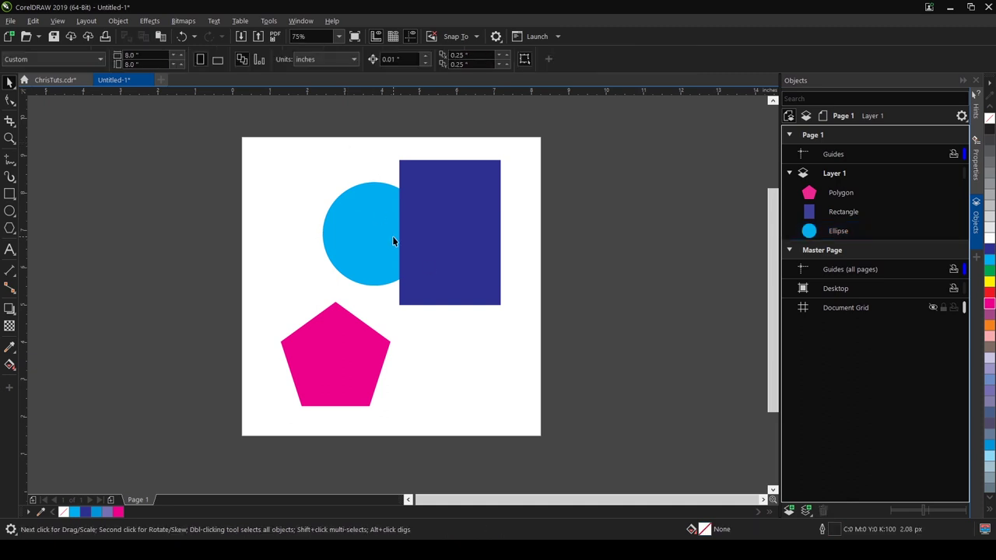
drag(368, 223, 377, 208)
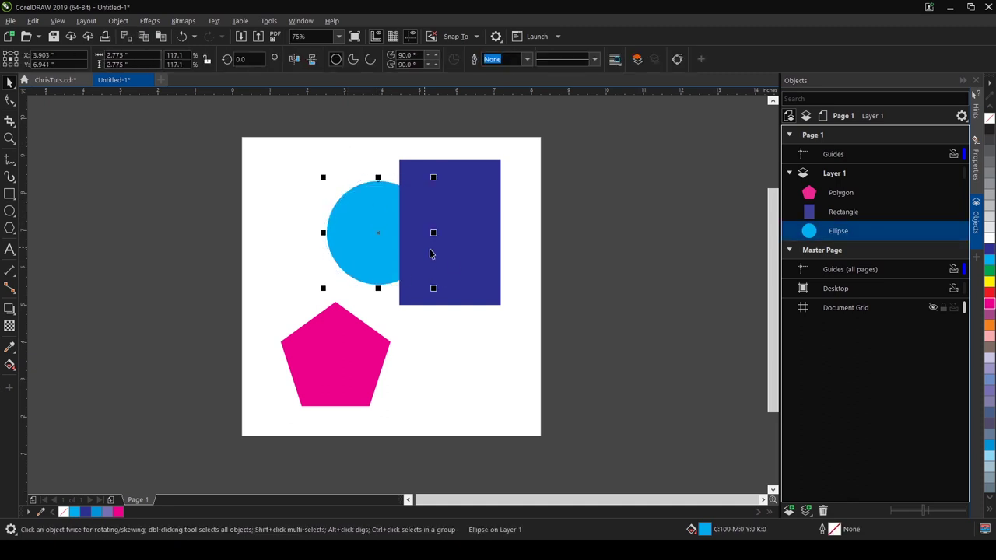
shift+click(475, 179)
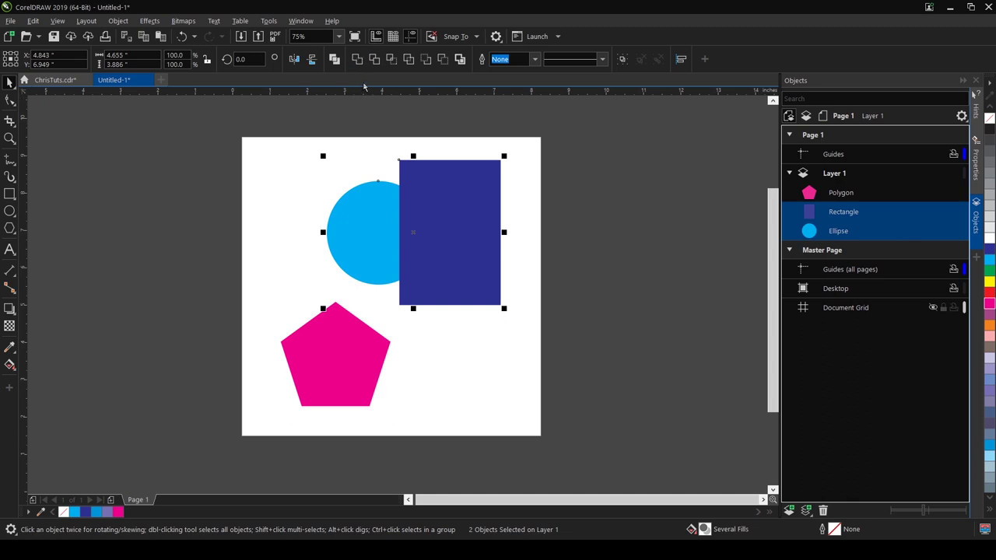
Step: Weld the circle and rectangle, move the result, then undo back to two separate shapes
click(357, 61)
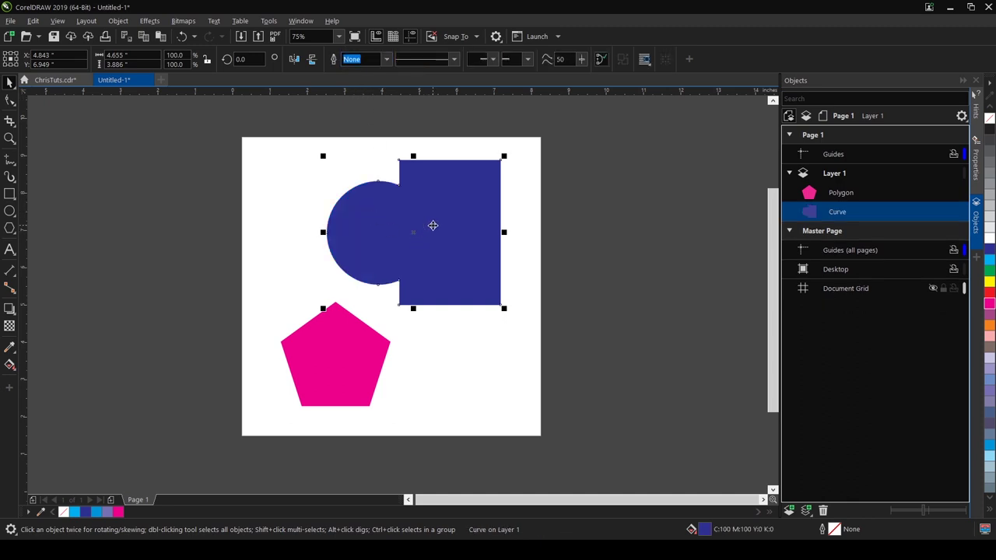
drag(431, 228, 454, 226)
key(ctrl+z)
key(ctrl+z)
key(ctrl+z)
key(ctrl+z)
key(ctrl+z)
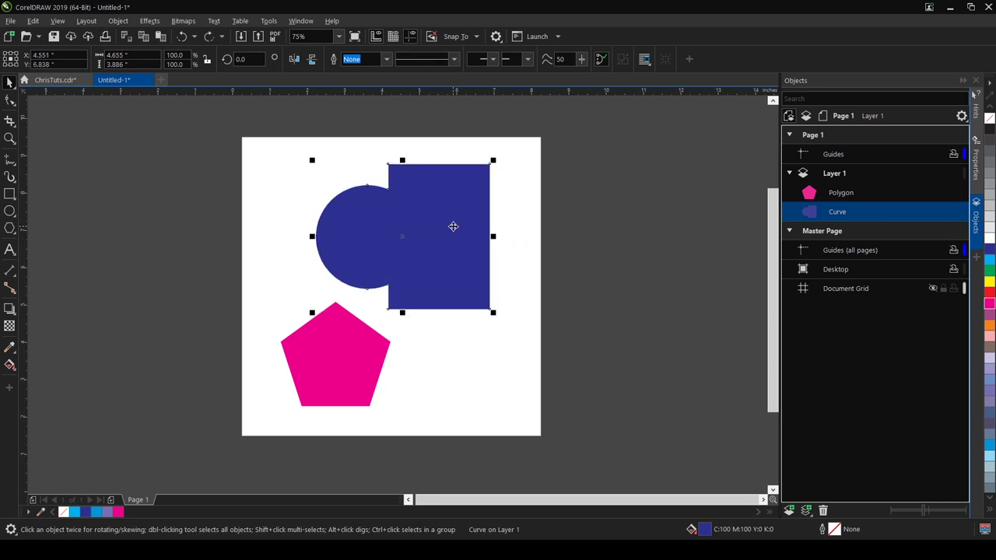
key(ctrl+z)
key(ctrl+z)
key(ctrl+z)
key(ctrl+z)
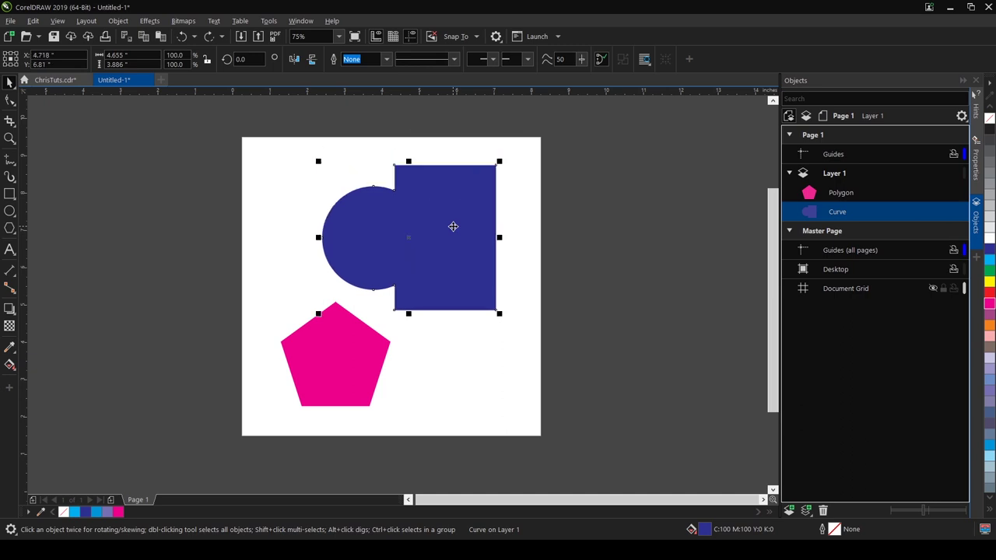
key(ctrl+z)
key(ctrl+z)
key(ctrl+z)
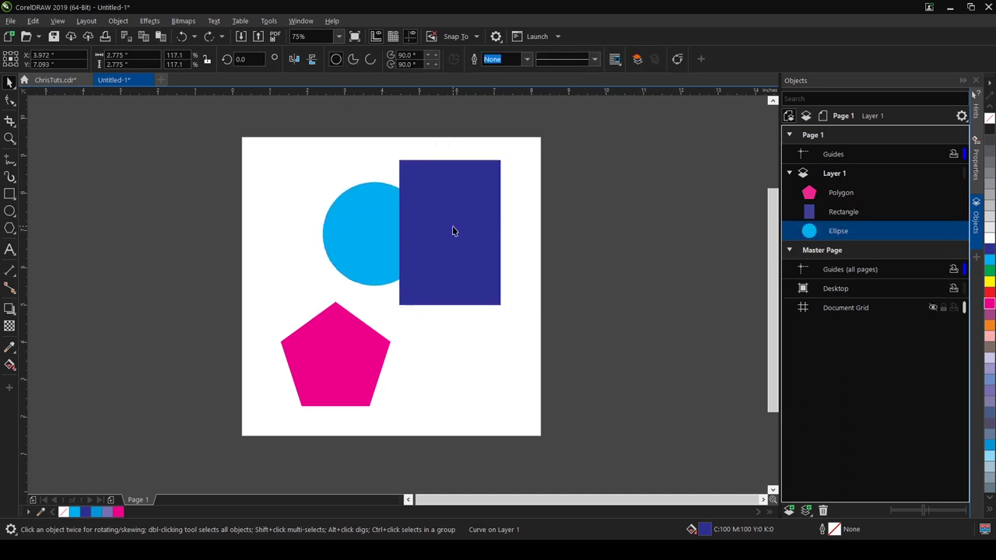
Step: Slide the circle partly over the rectangle and bring it in front with Shift+Page Up
mouse_move(446, 231)
mouse_down()
mouse_move(476, 246)
mouse_move(435, 233)
mouse_up()
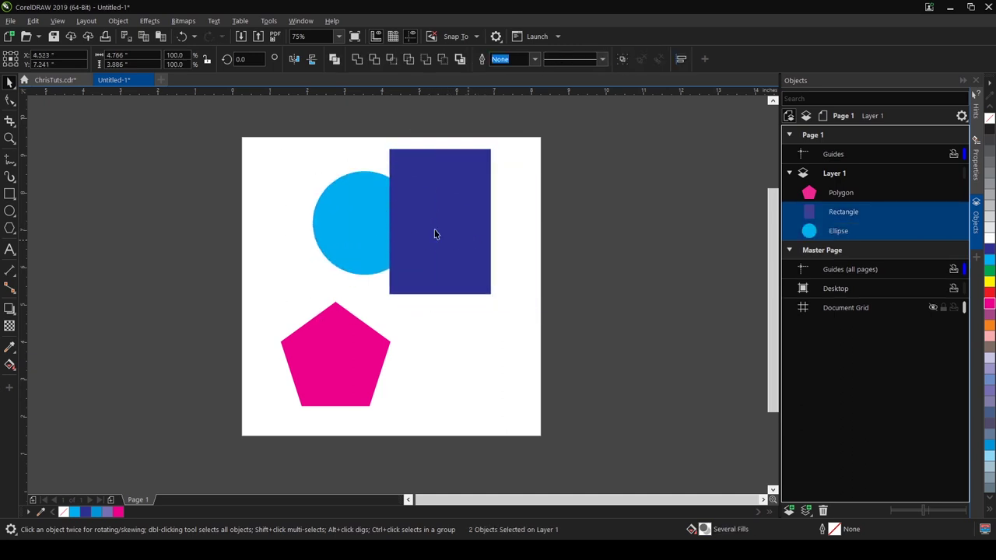
drag(352, 224, 319, 218)
drag(471, 225, 472, 226)
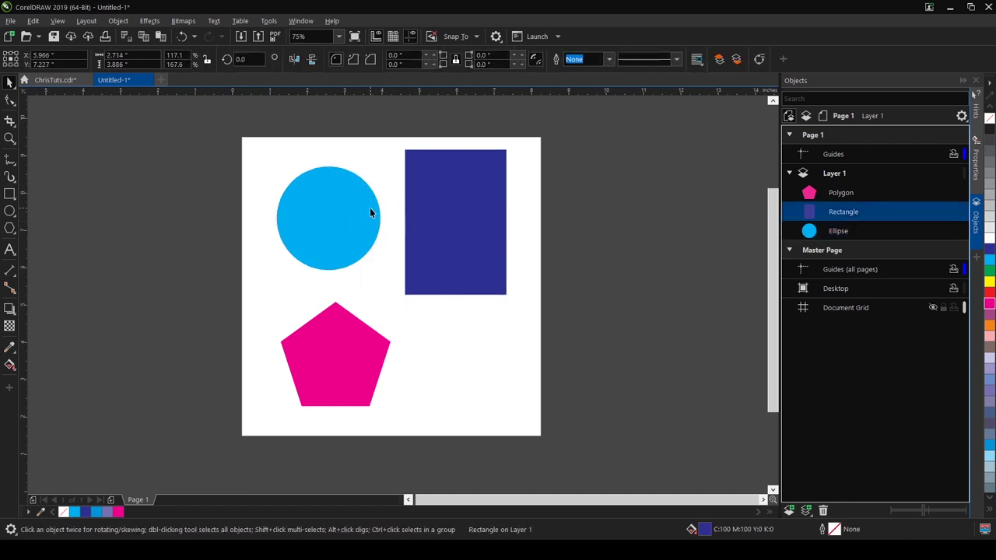
mouse_move(369, 207)
mouse_down()
mouse_move(379, 217)
mouse_move(362, 205)
mouse_up()
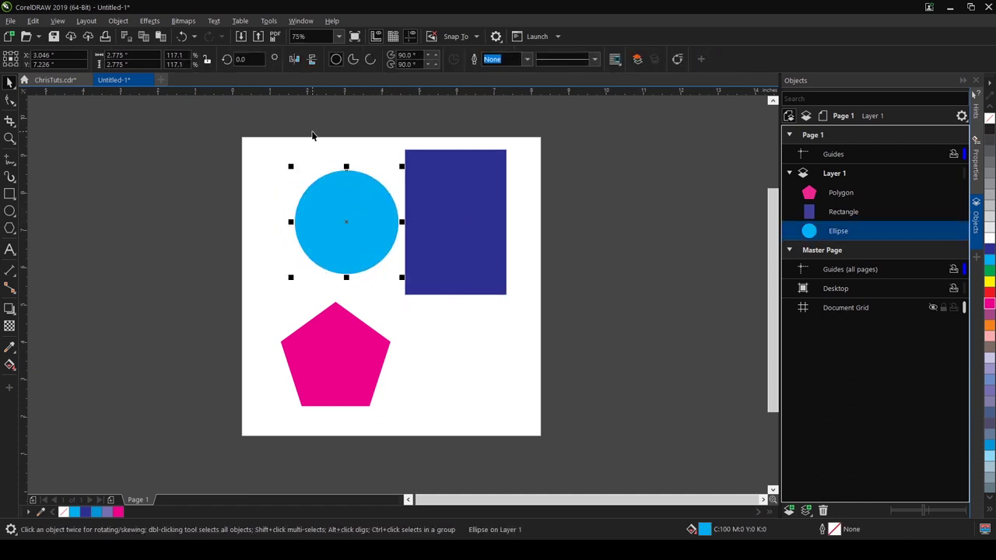
click(347, 161)
click(340, 183)
click(335, 137)
drag(363, 210, 400, 208)
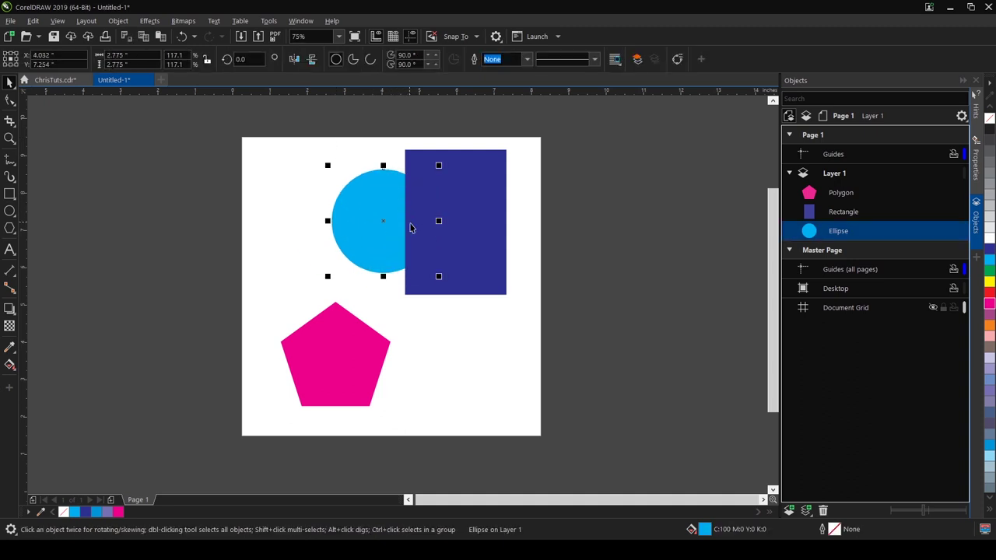
key(shift+Page_Up)
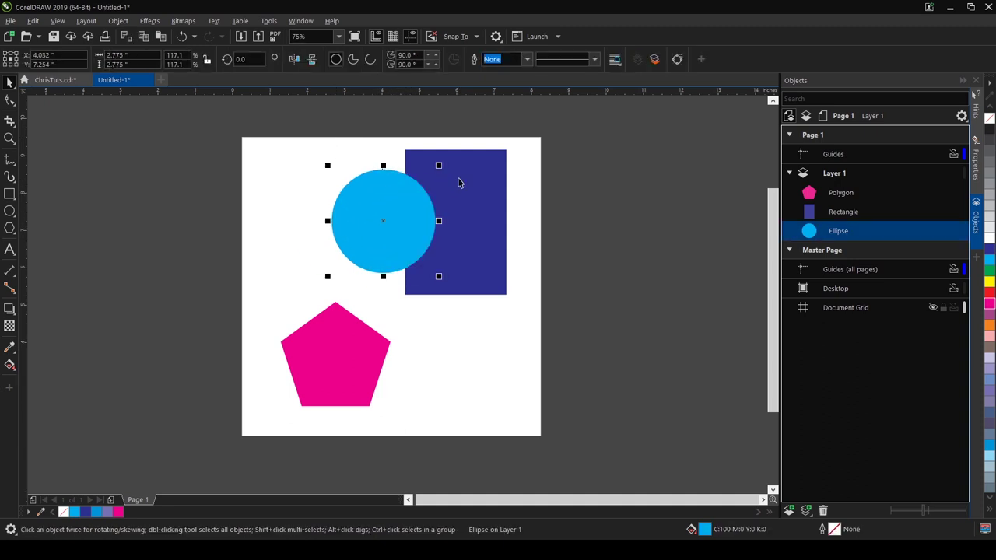
Step: Select the circle, then add the dark blue rectangle to the selection
click(349, 126)
click(369, 183)
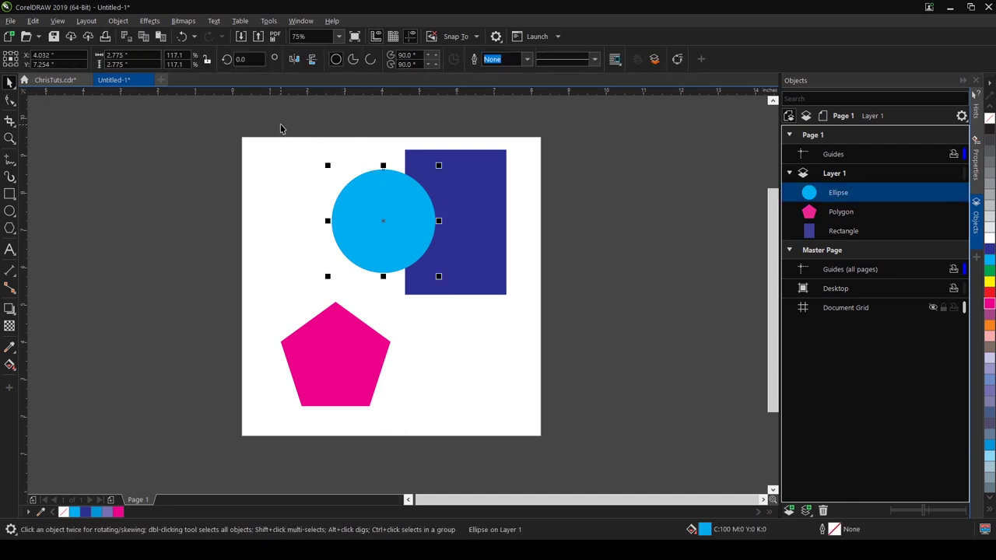
drag(279, 125, 547, 271)
drag(464, 238, 461, 249)
click(550, 221)
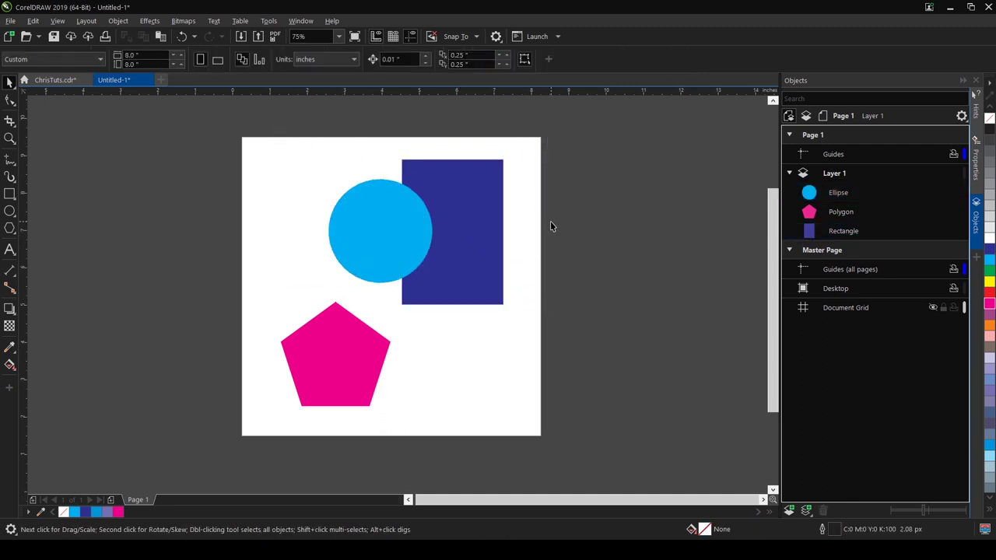
click(369, 208)
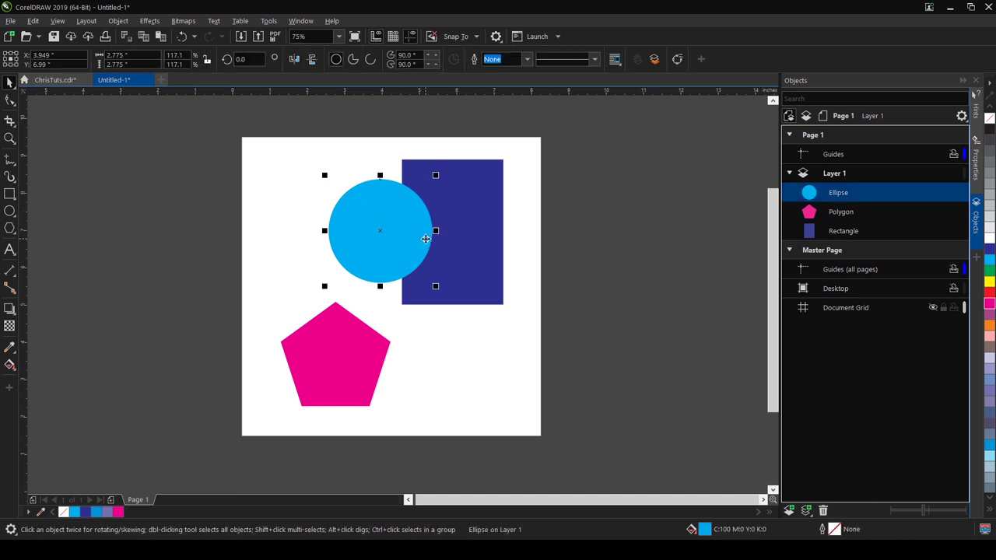
shift+click(481, 178)
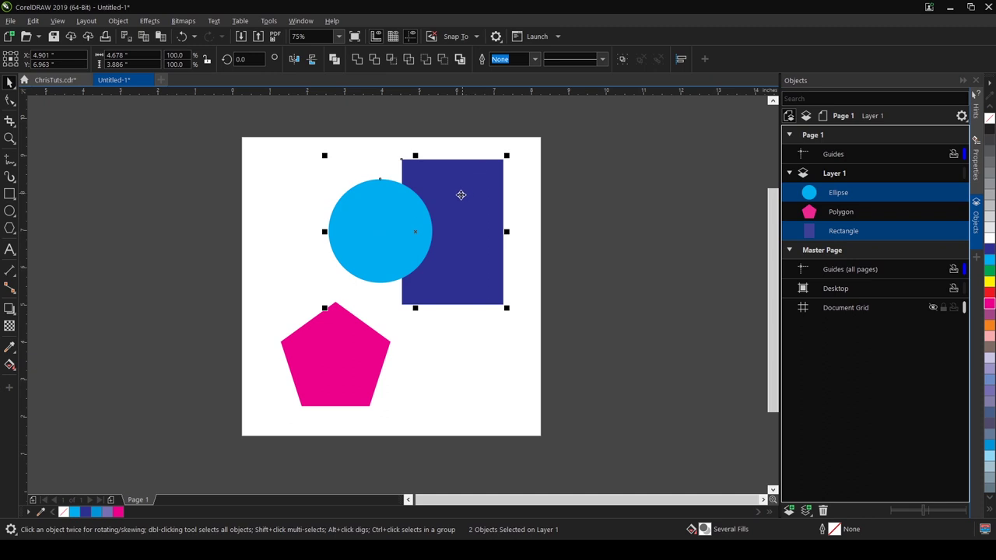
click(384, 148)
click(382, 220)
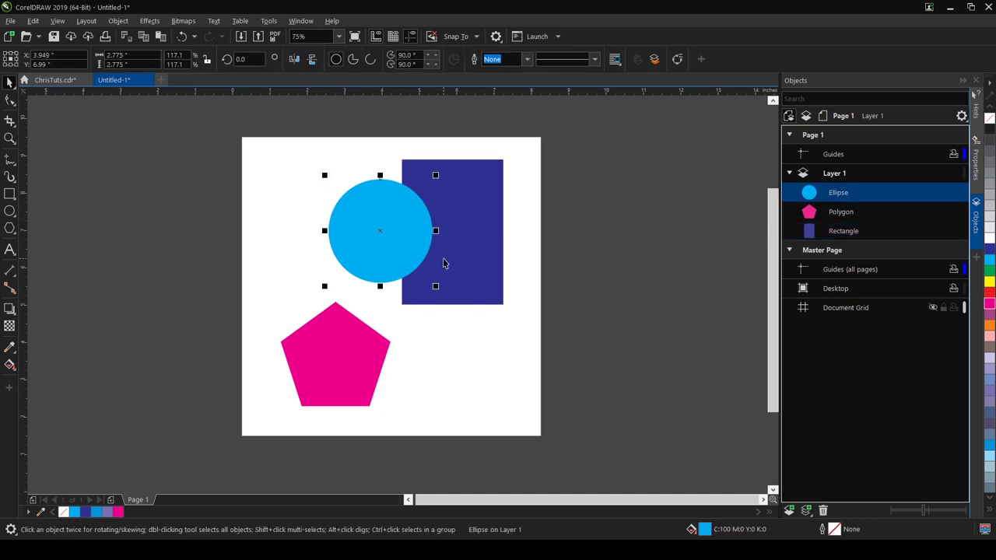
shift+click(483, 194)
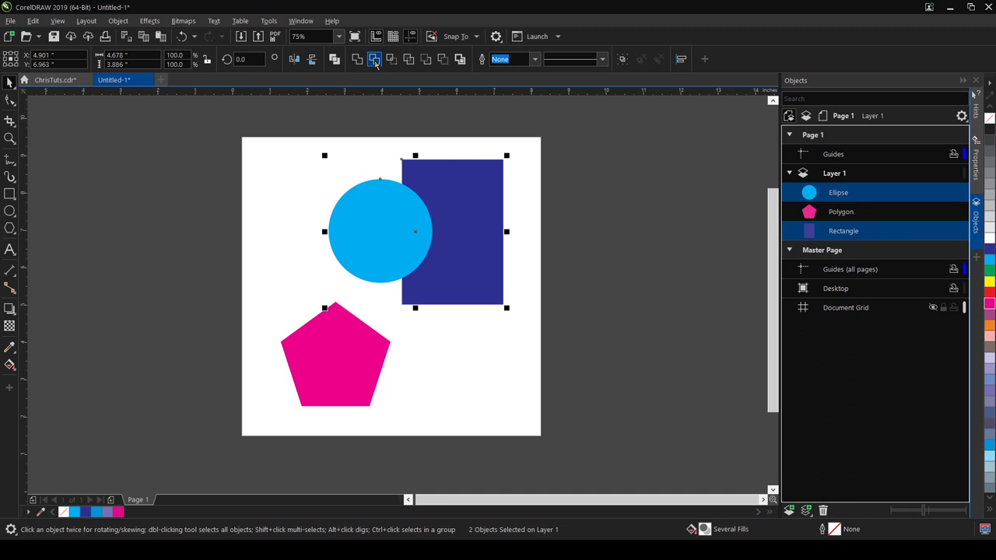
Step: Trim the circle's shape out of the dark blue rectangle
click(319, 156)
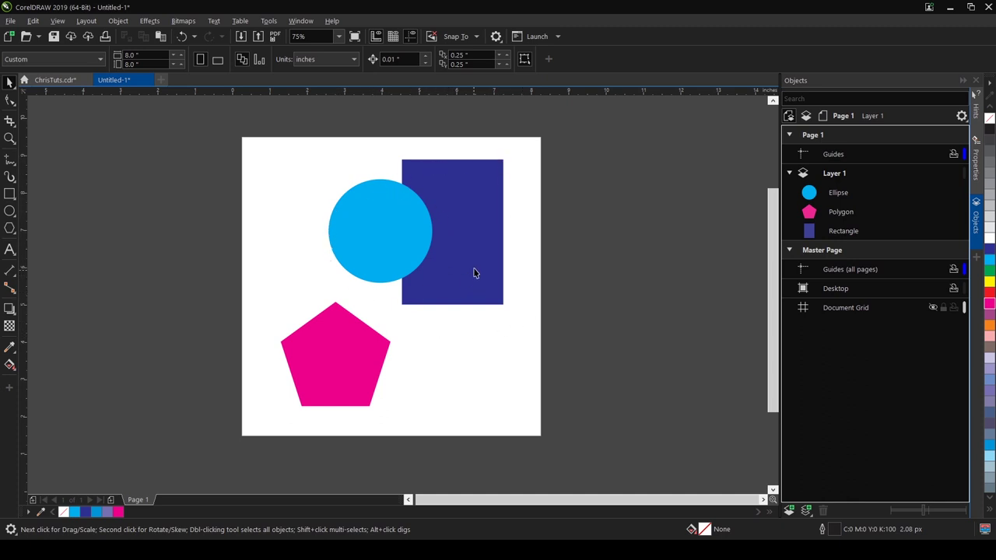
click(390, 208)
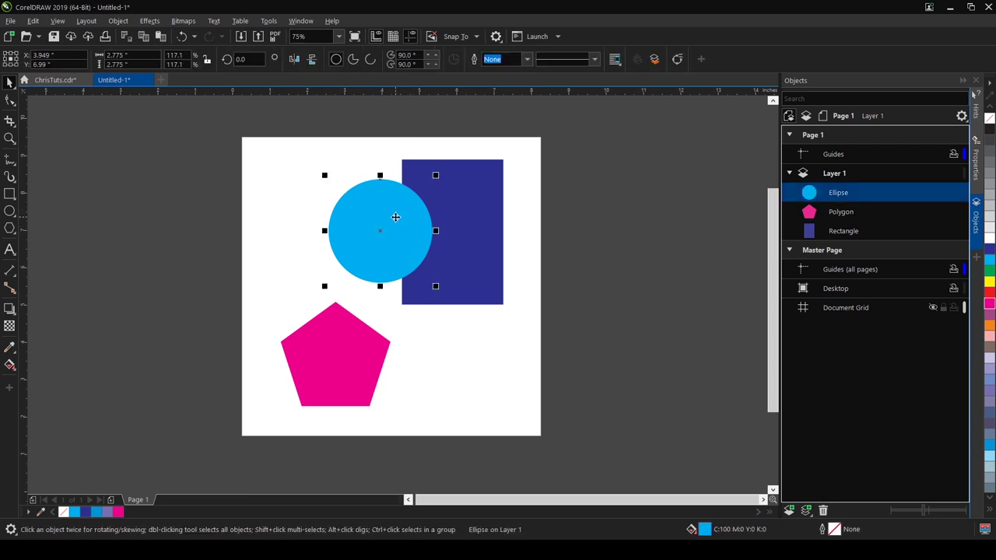
shift+click(469, 188)
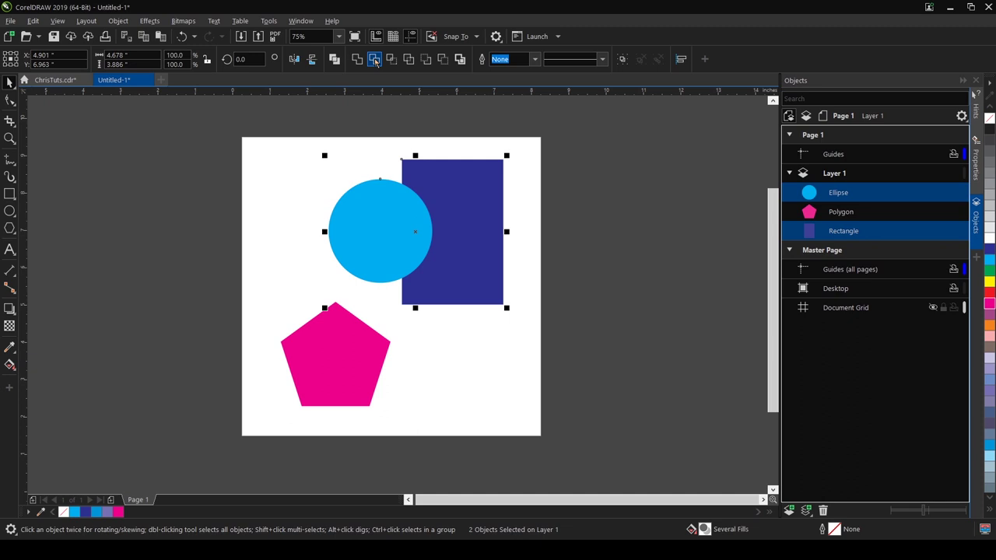
click(375, 62)
Step: Move the circle aside to reveal the notch, then nudge the trimmed rectangle right
click(345, 162)
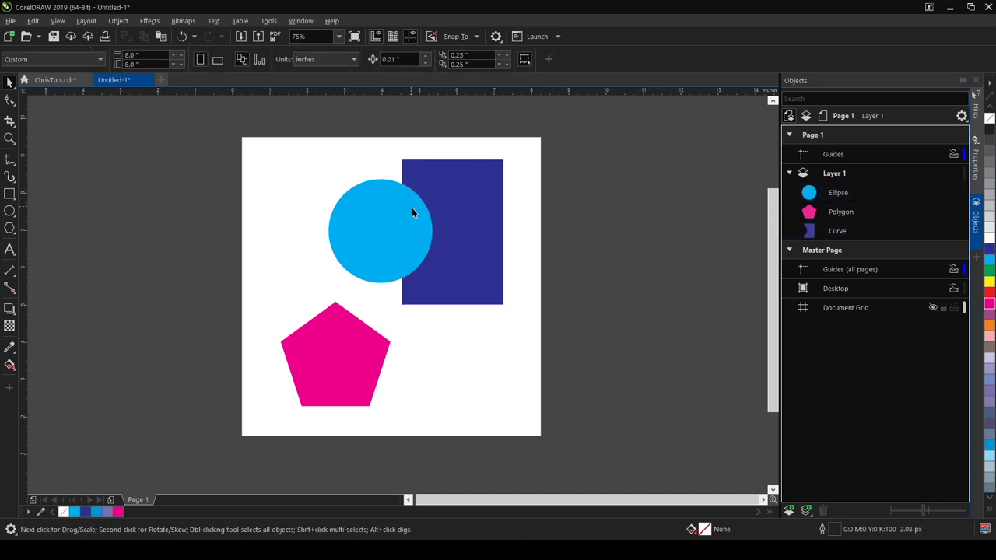
drag(412, 211, 359, 213)
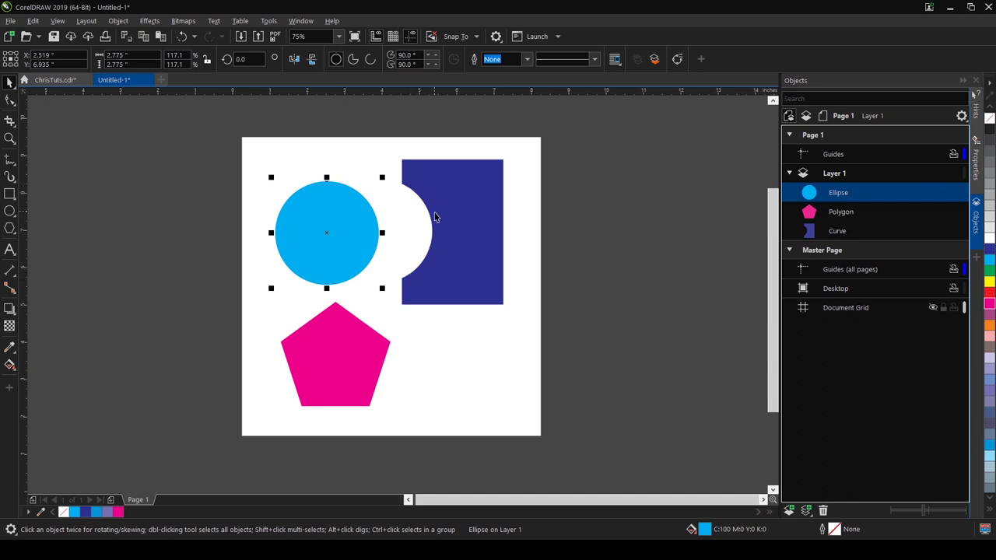
drag(328, 223, 359, 224)
key(Tab)
key(Right)
key(Right)
key(Right)
key(Right)
key(Right)
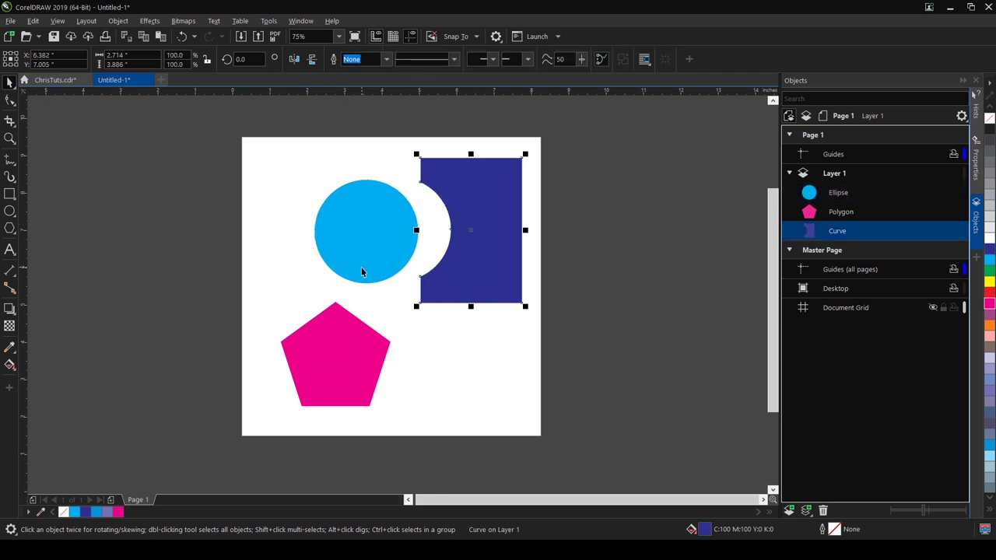
Step: Drag the notched rectangle off the page to the right and shift the circle right
click(327, 333)
drag(327, 334, 276, 276)
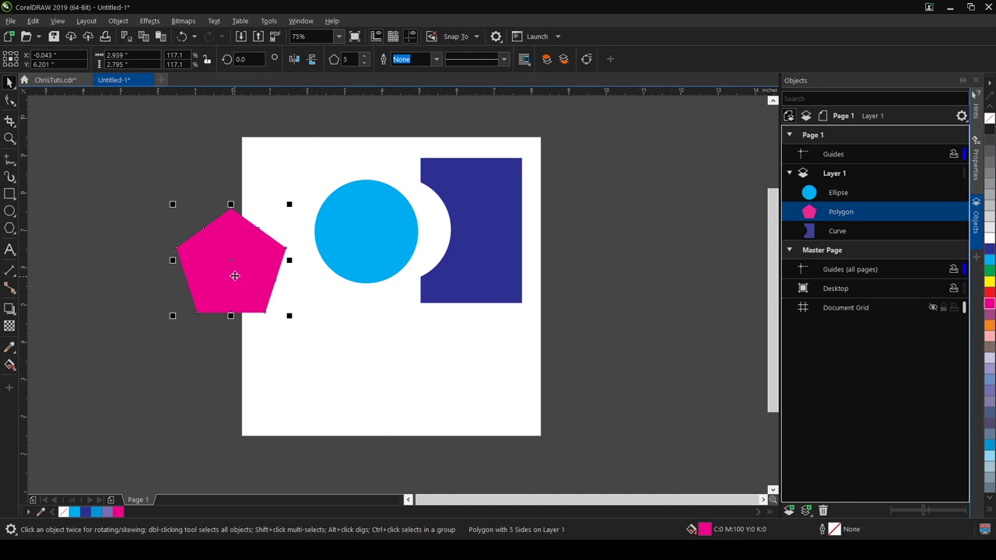
drag(233, 275, 313, 360)
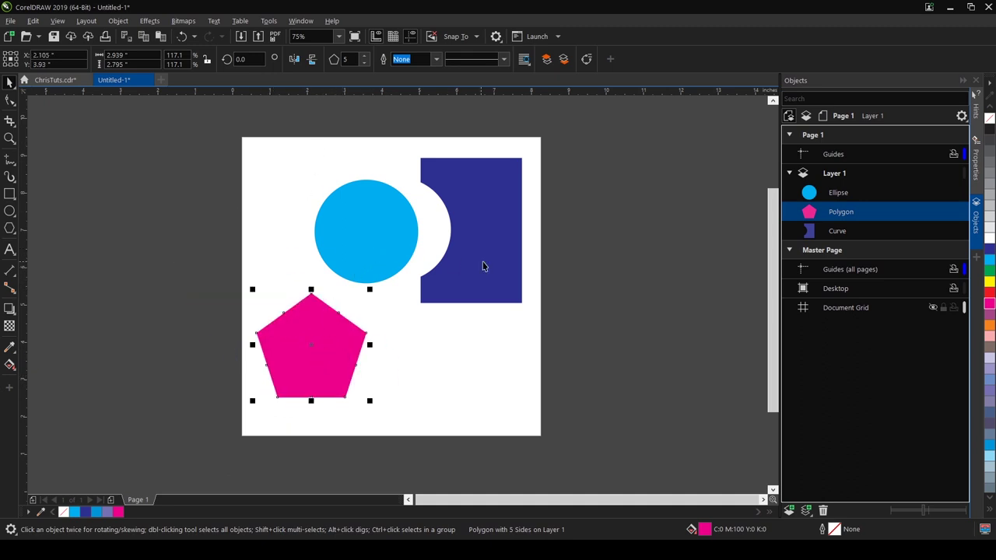
drag(482, 266, 661, 269)
drag(342, 258, 388, 264)
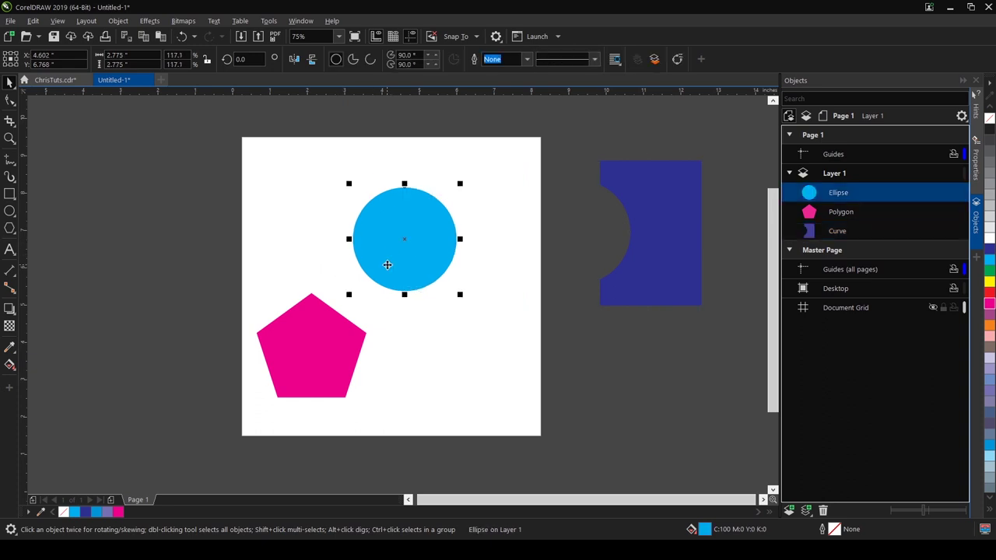
Step: Place the pink pentagon overlapping the circle's bottom and select both shapes
click(299, 354)
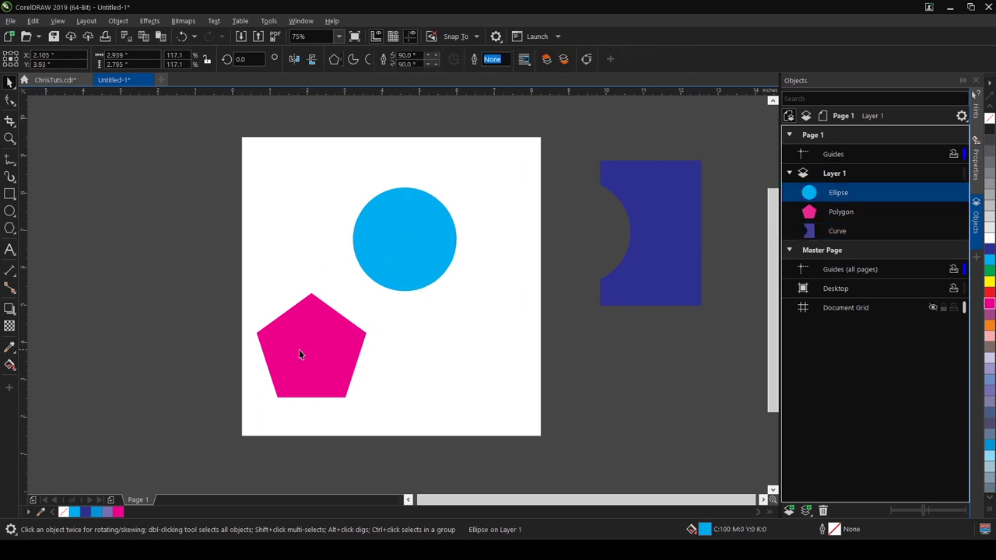
drag(300, 354, 403, 273)
click(418, 318)
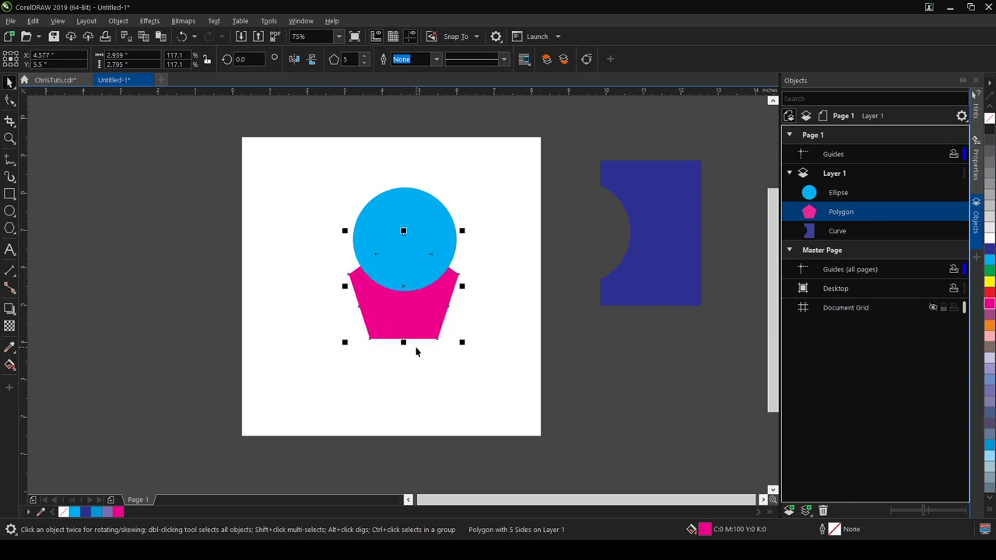
click(426, 162)
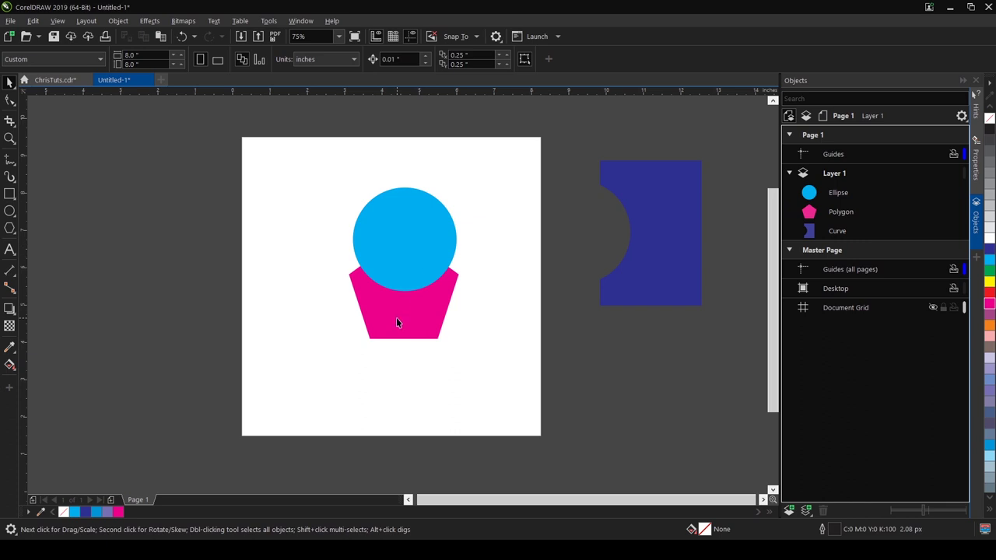
drag(307, 156, 523, 372)
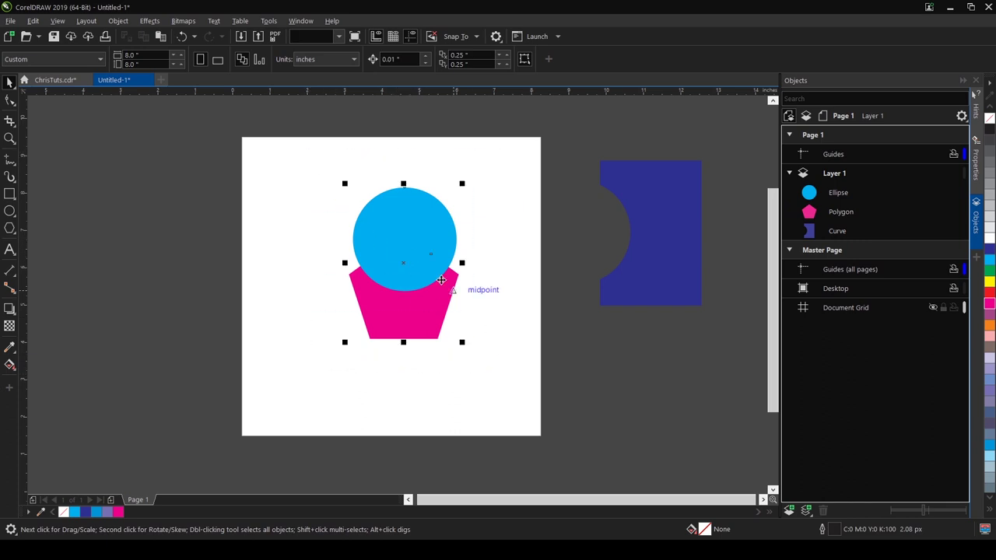
click(254, 204)
click(402, 327)
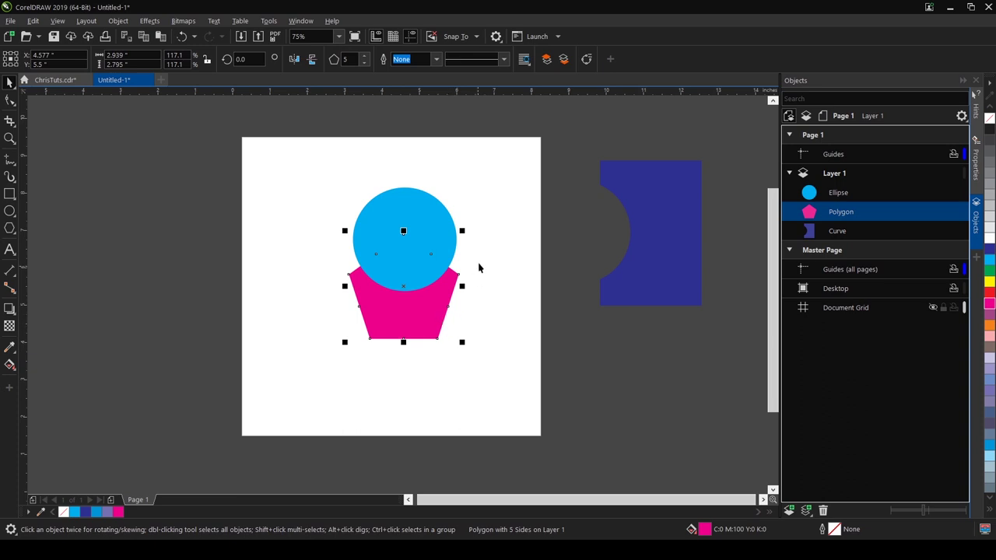
shift+click(405, 201)
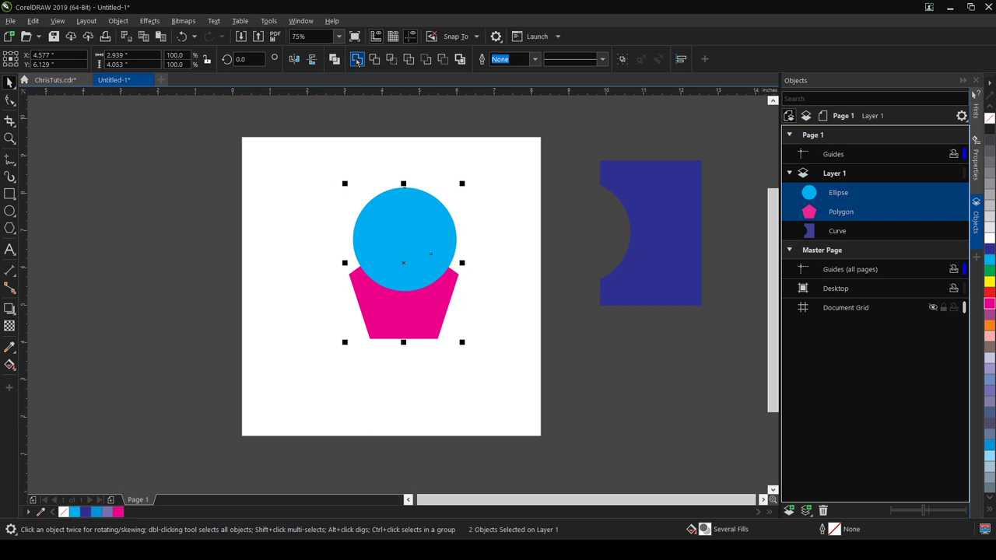
Step: Weld the circle and pentagon into one curve, then drag it lower and deselect
click(356, 59)
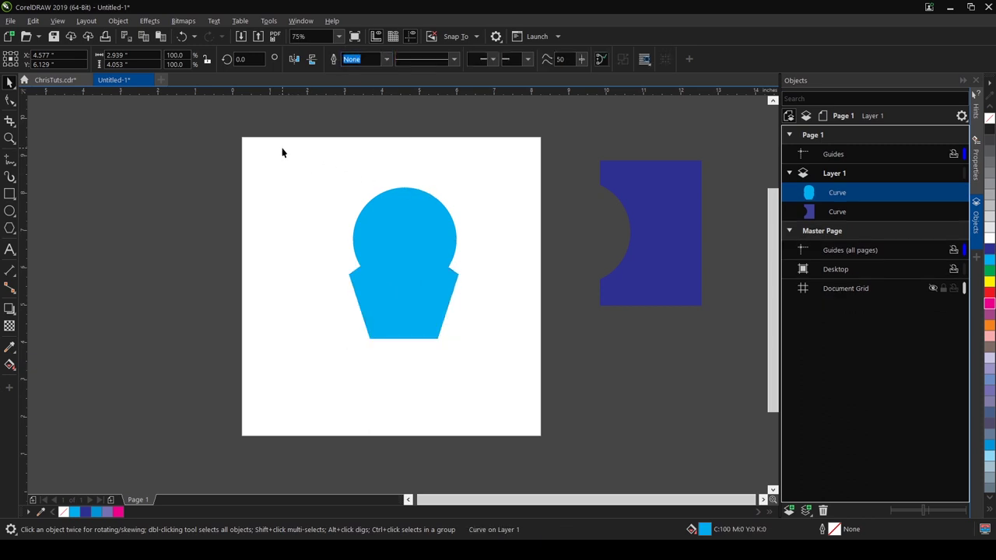
drag(425, 320, 424, 320)
drag(407, 240, 412, 295)
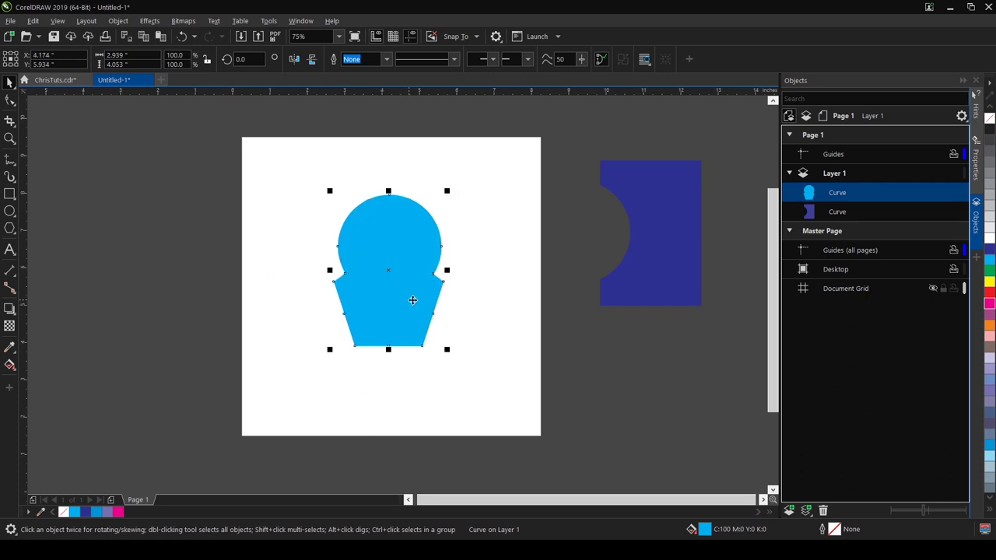
click(480, 217)
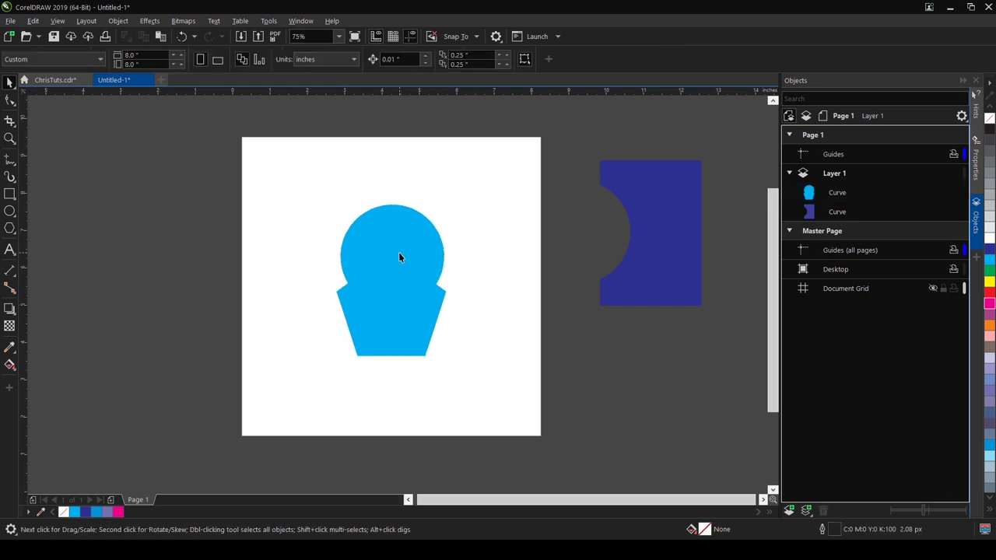